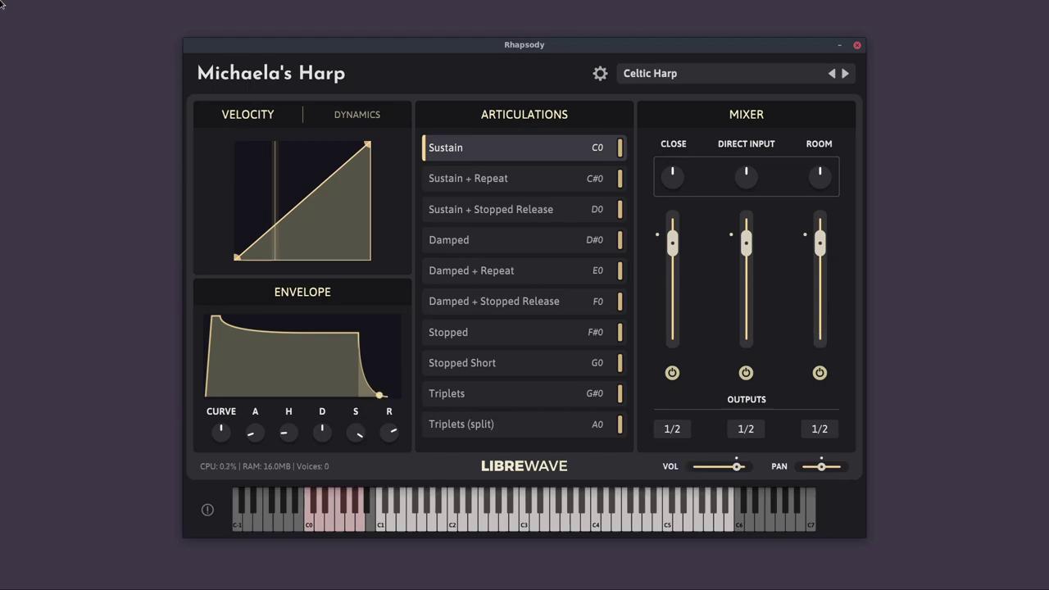
Try reshaping the velocity curve with added control points moved above and below the line, and delete those points again
drag(266, 228, 256, 188)
drag(316, 165, 336, 206)
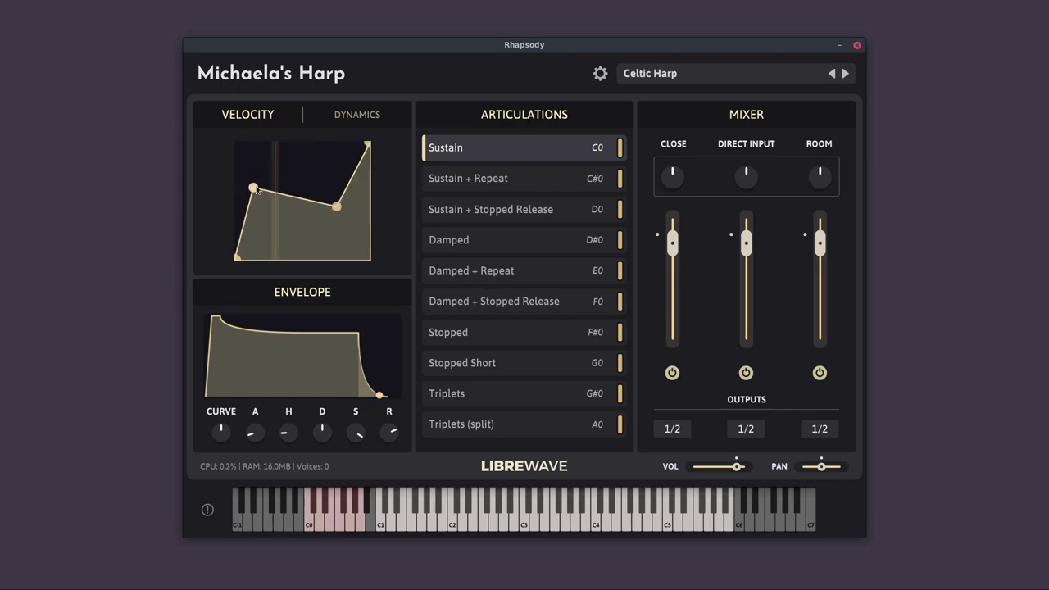
double_click(254, 188)
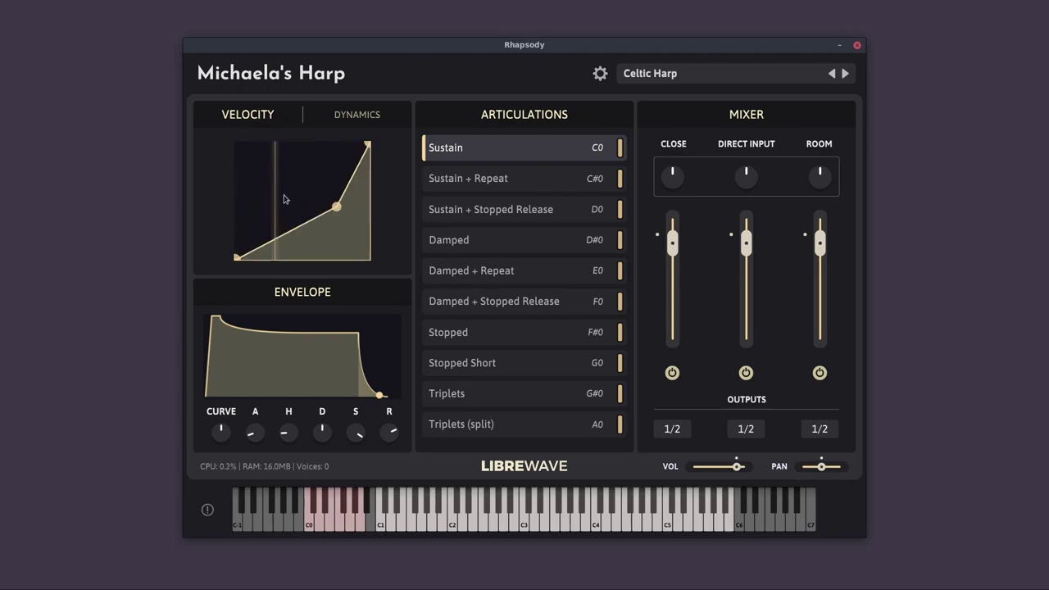
drag(293, 232, 293, 168)
double_click(336, 207)
drag(333, 206, 334, 157)
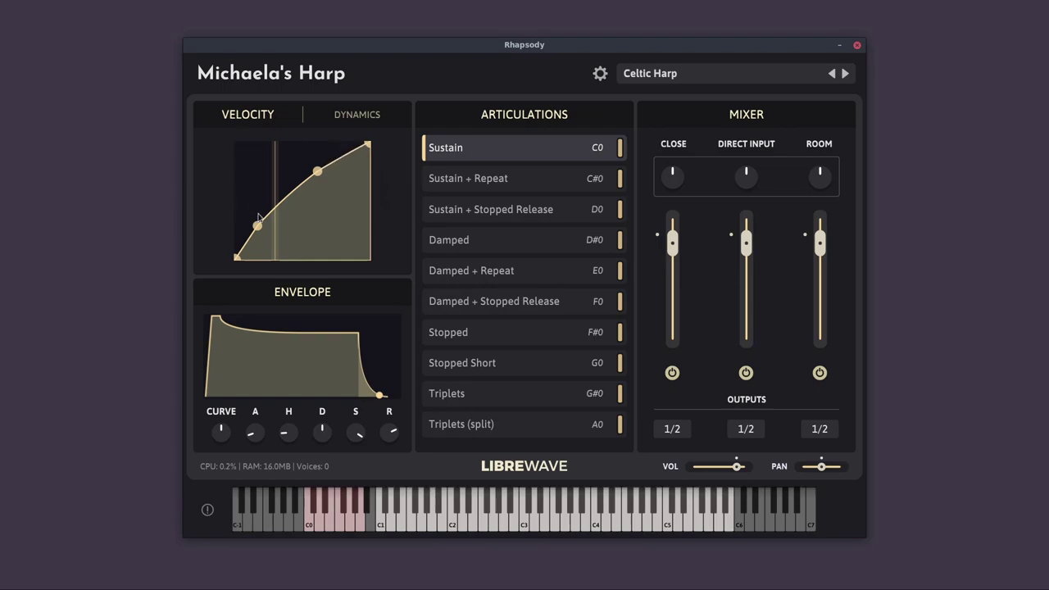
double_click(257, 221)
double_click(317, 173)
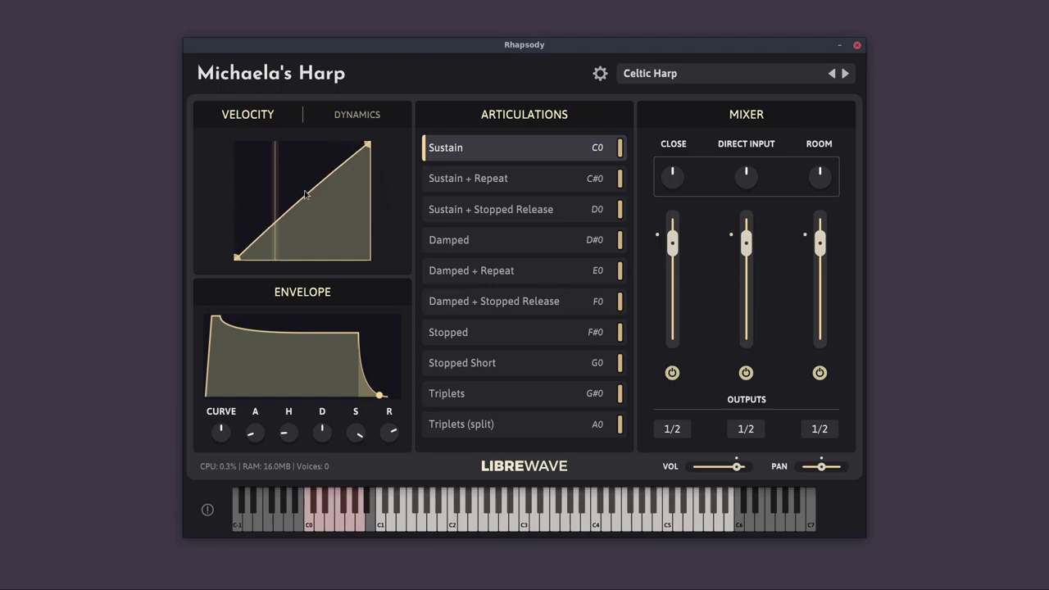
Bend the velocity curve slightly upward between its two end points
drag(302, 191, 276, 190)
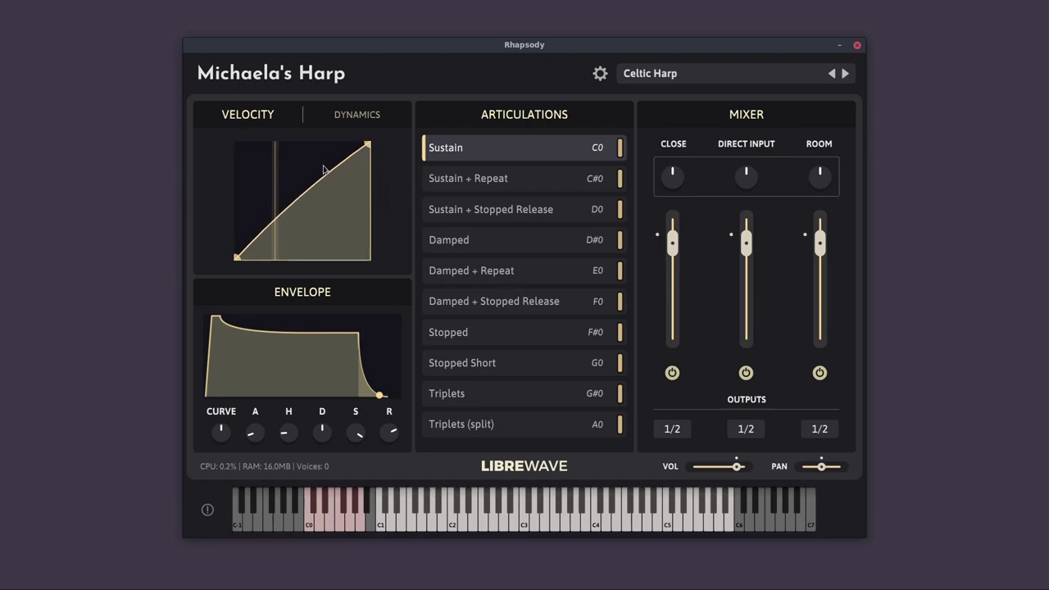
Examine the Expression control's MIDI CC assignment options in the dynamics view and return to the velocity curve
click(352, 119)
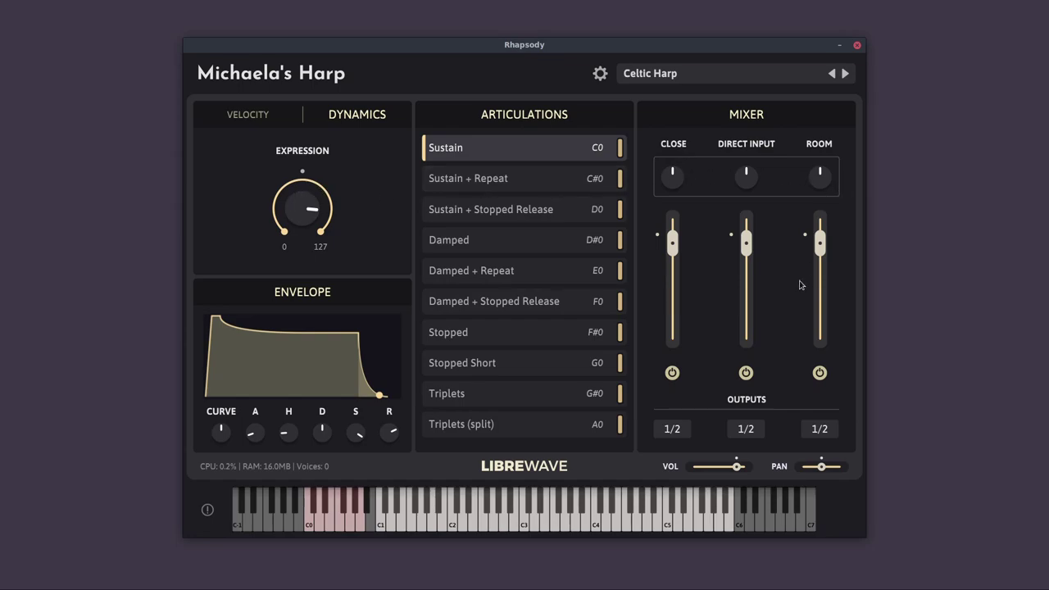
right_click(297, 209)
mouse_move(317, 228)
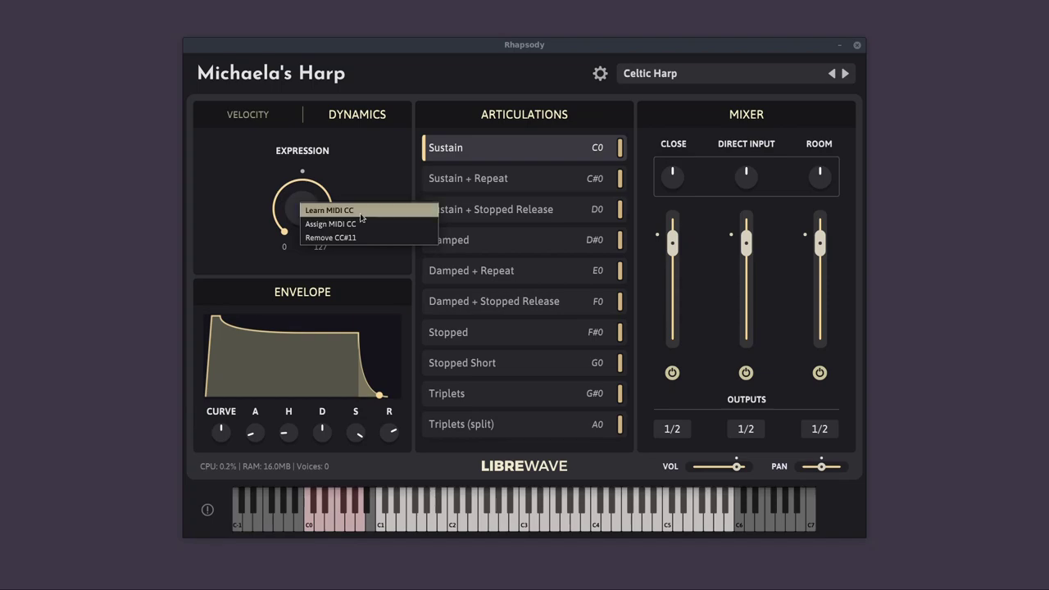
click(256, 177)
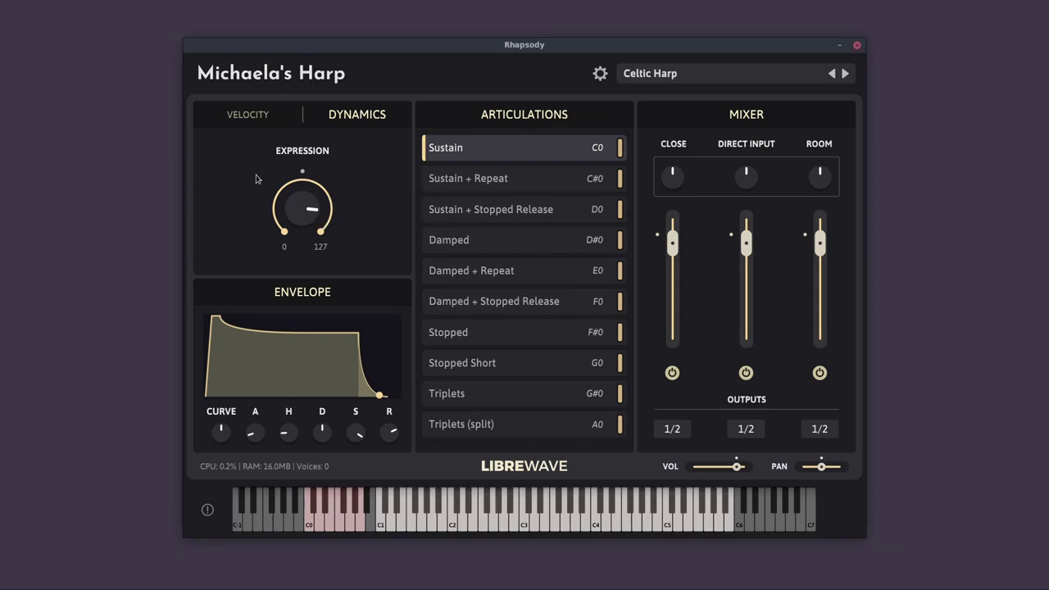
click(261, 117)
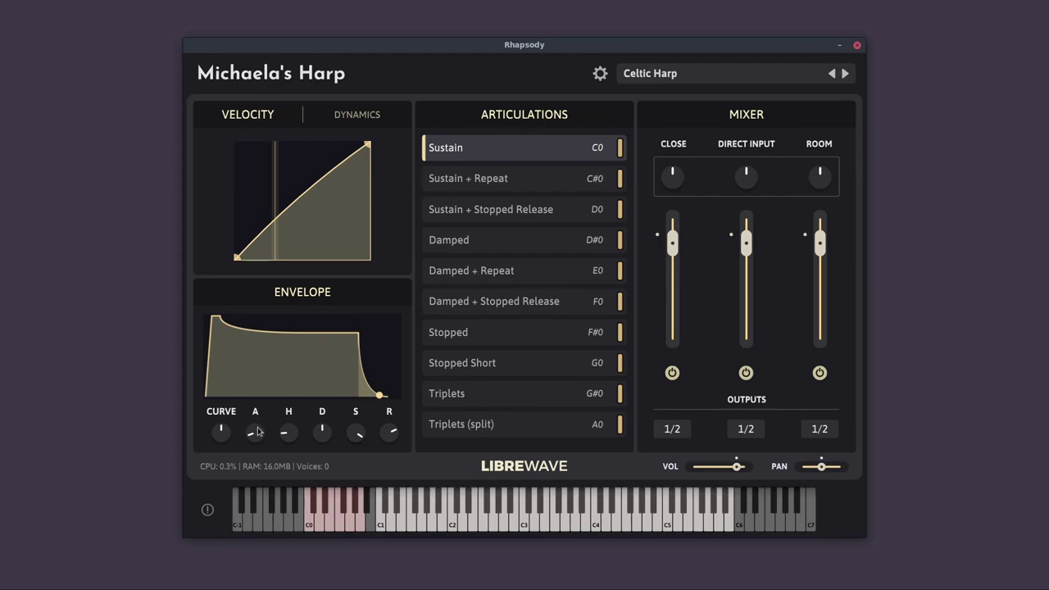
Lengthen the Sustain envelope's attack and compare it with the Sustain + Repeat and Sustain + Stopped Release envelopes
drag(257, 439, 234, 443)
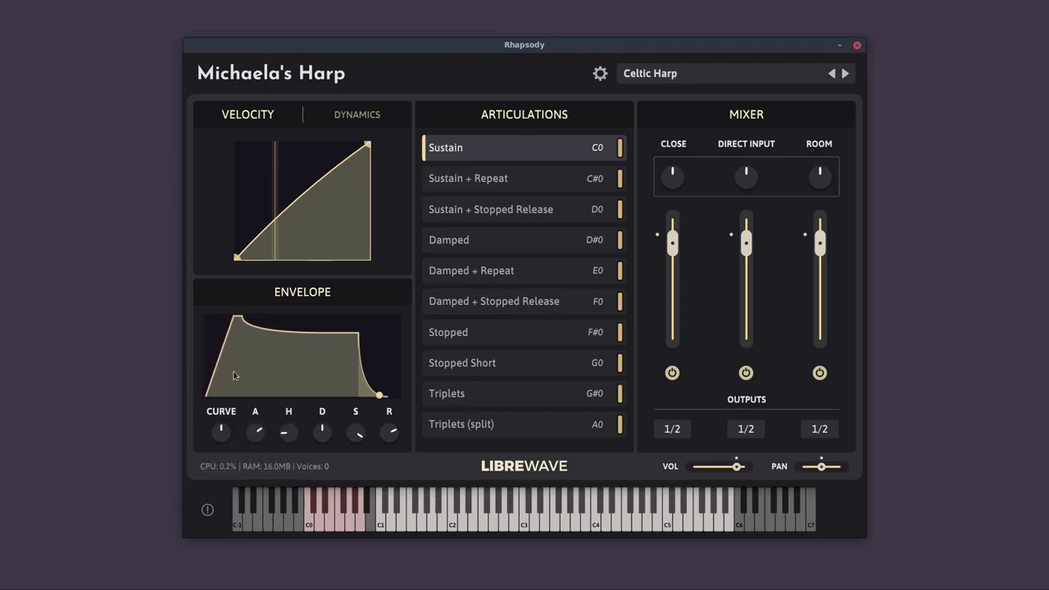
click(501, 182)
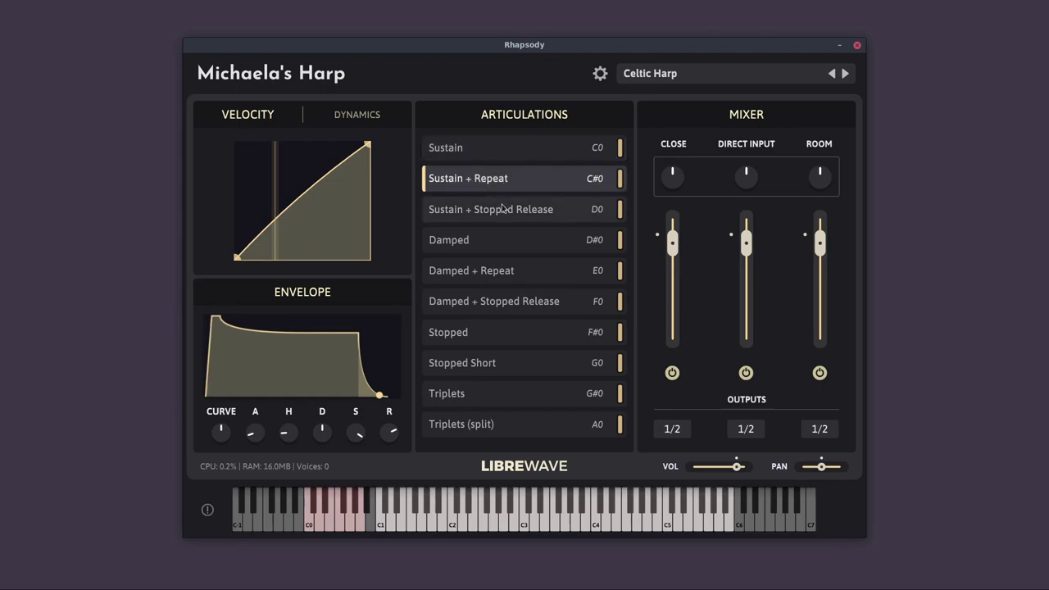
click(503, 210)
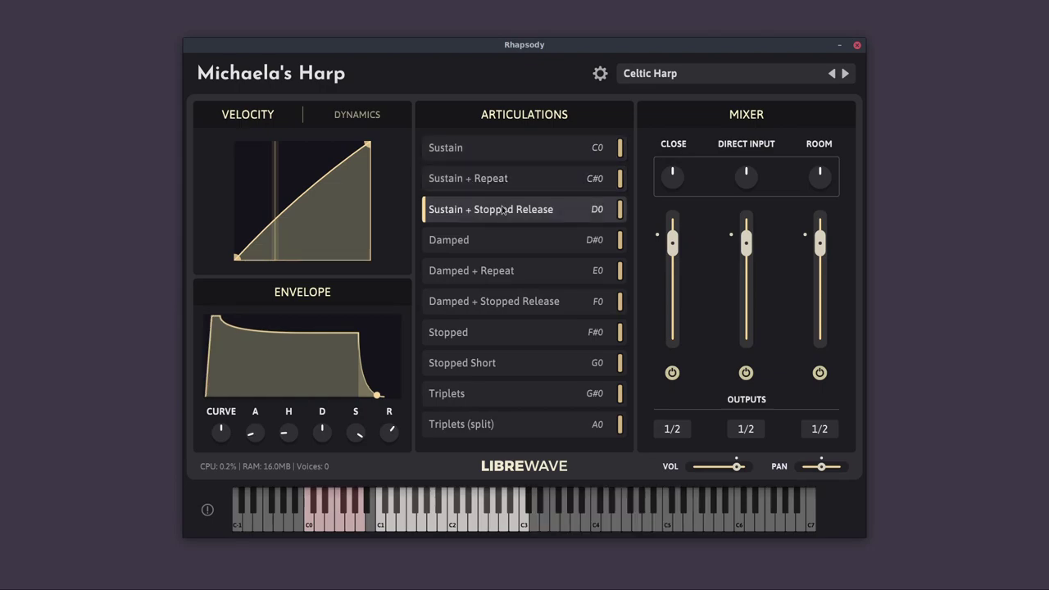
click(463, 149)
click(472, 178)
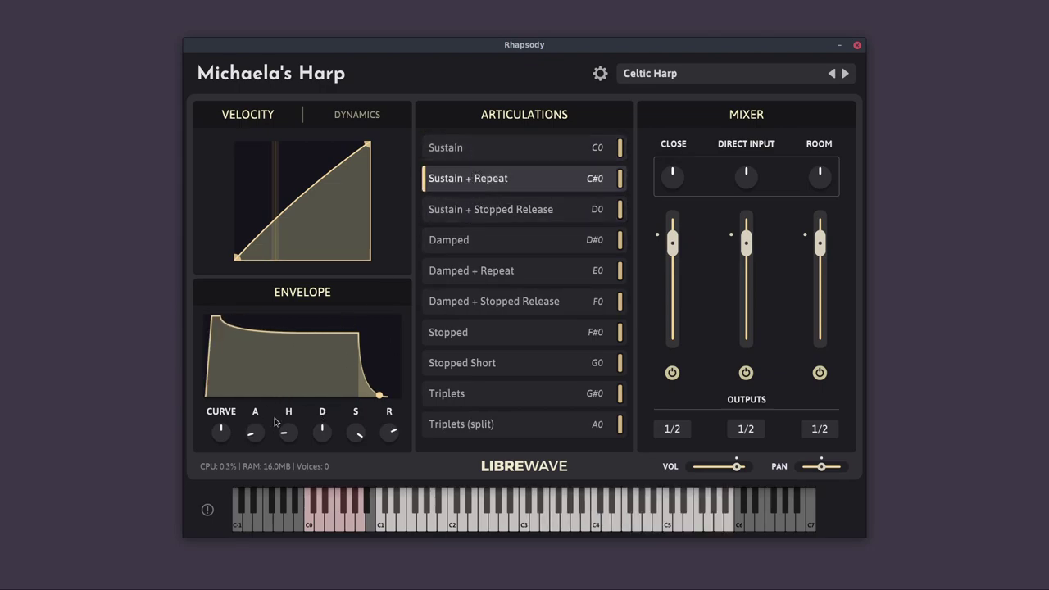
Try a longer attack and hold on the Sustain + Repeat envelope, compare with Sustain, and restore the envelope
drag(275, 428, 426, 201)
click(479, 152)
click(478, 175)
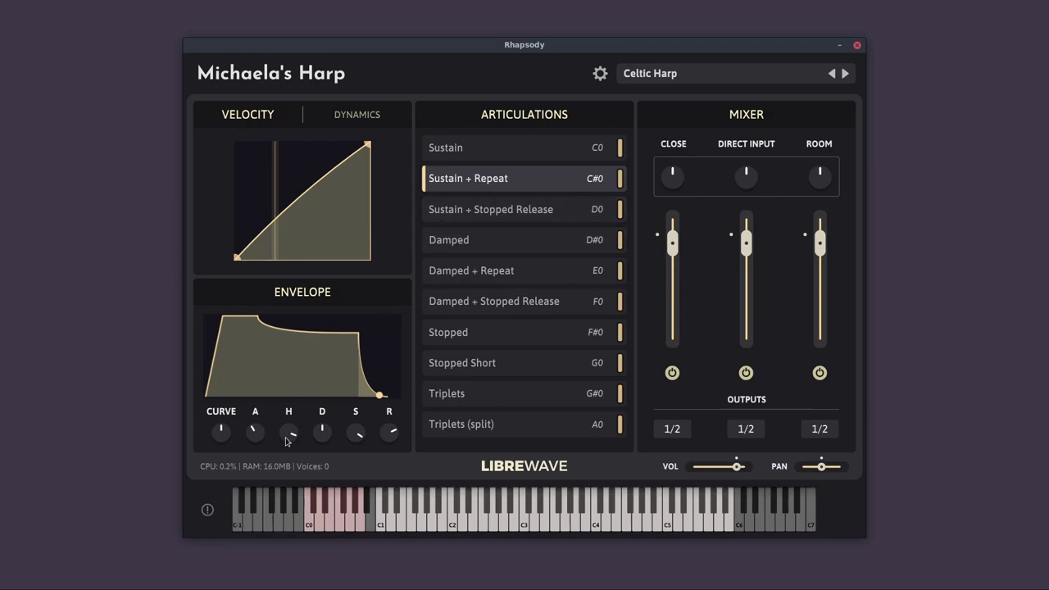
drag(286, 436, 263, 443)
click(468, 150)
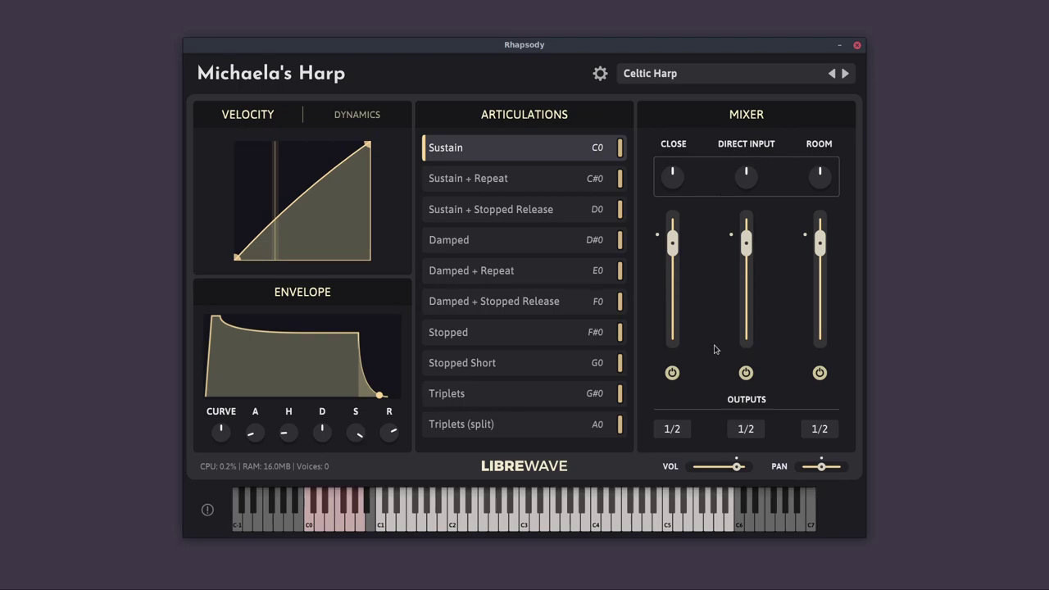
Audition the Close, Direct Input and Room channels separately by muting the others, and re-enable all three
click(746, 373)
click(819, 373)
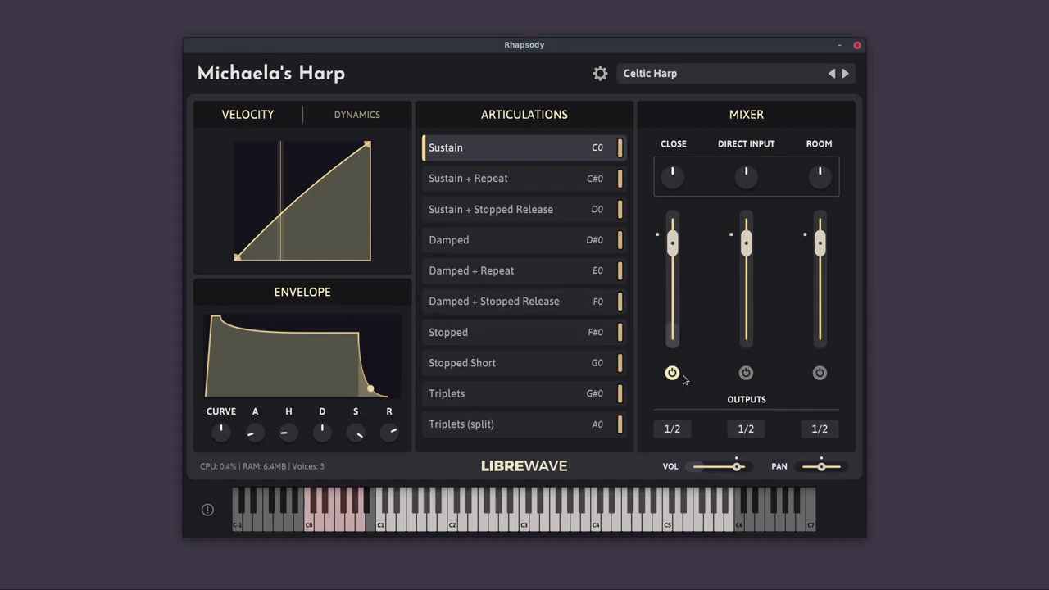
click(746, 373)
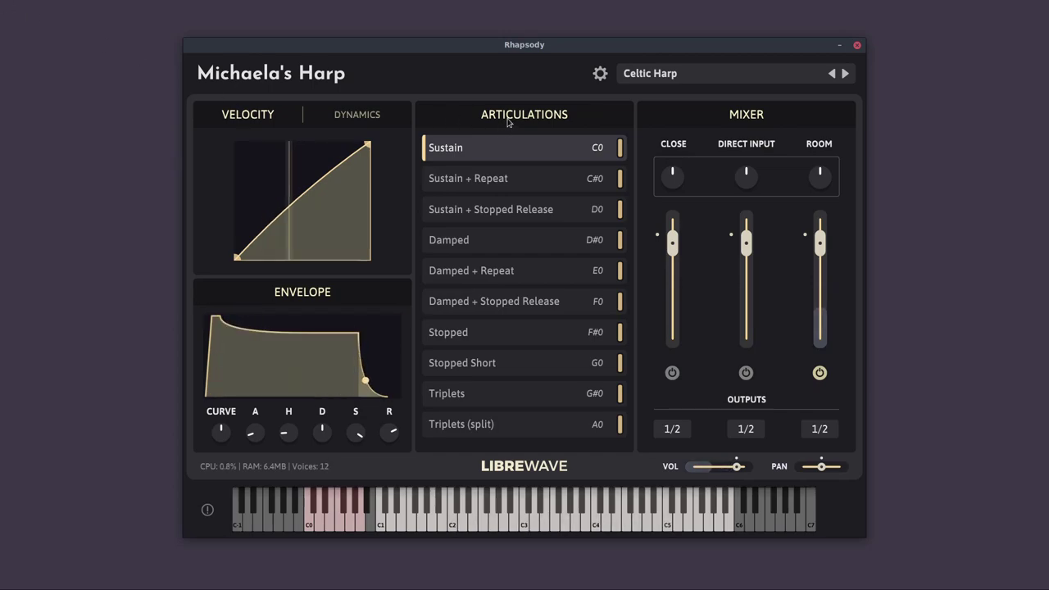
click(675, 374)
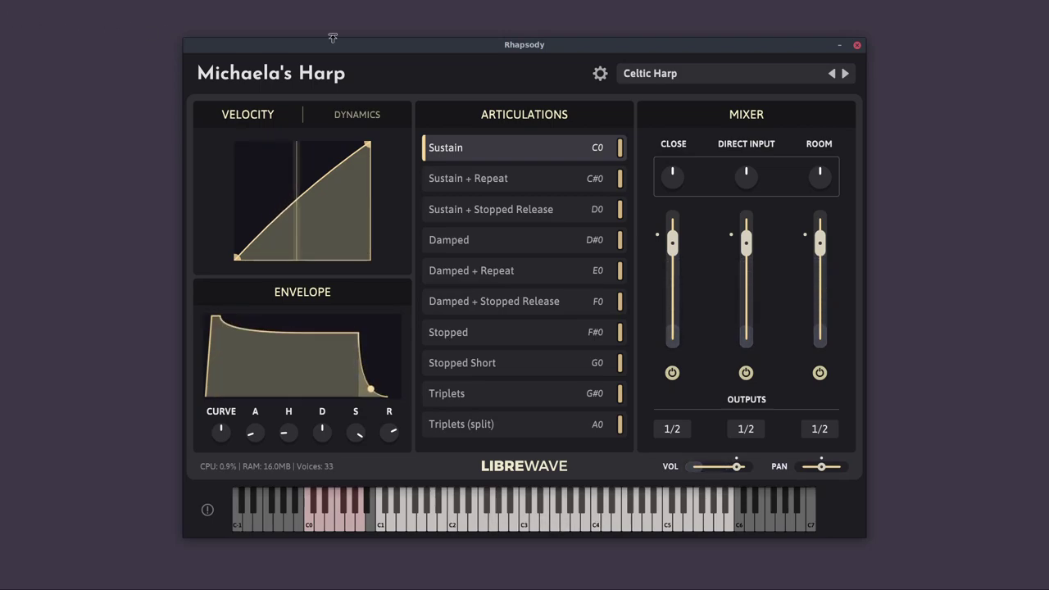
Check the available output routings for the Close, Direct Input and Room channels
click(670, 430)
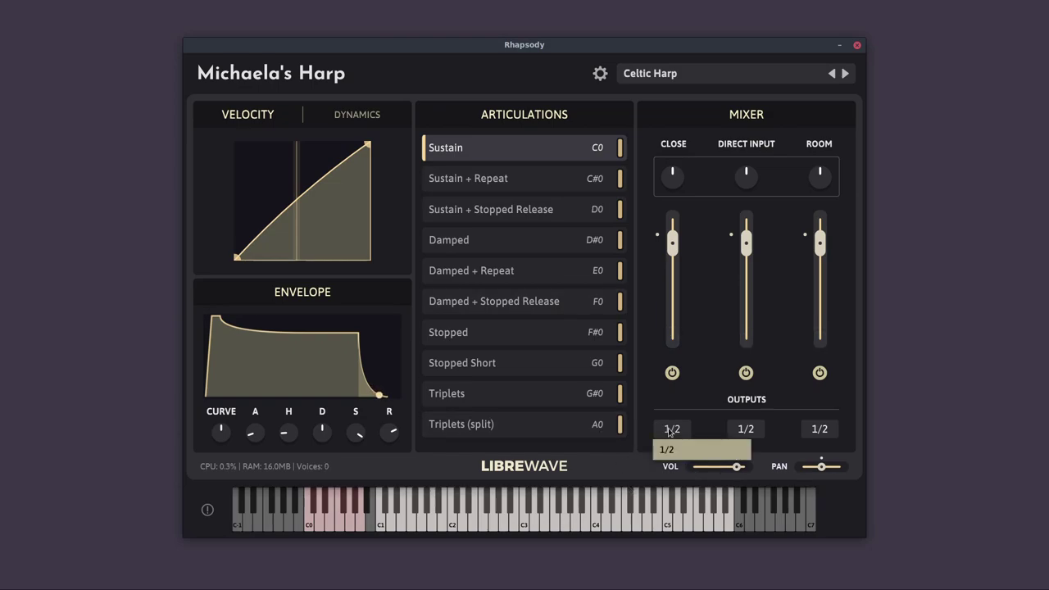
click(670, 431)
click(746, 429)
click(819, 430)
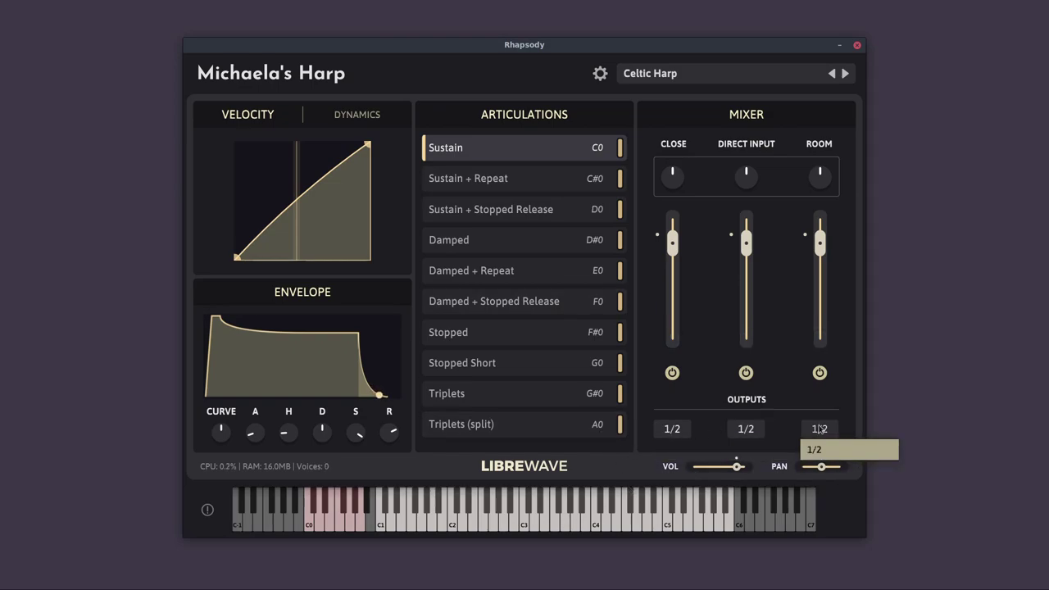
click(820, 429)
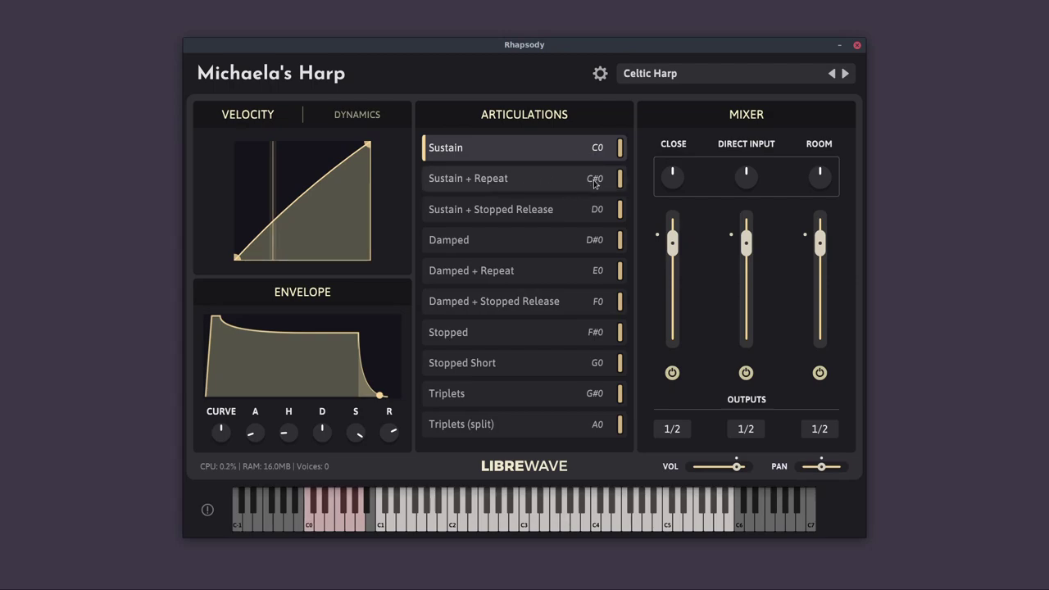
Audition the Sustain + Repeat, Sustain + Stopped Release and Damped articulations, comparing Damped against plain Sustain
click(595, 186)
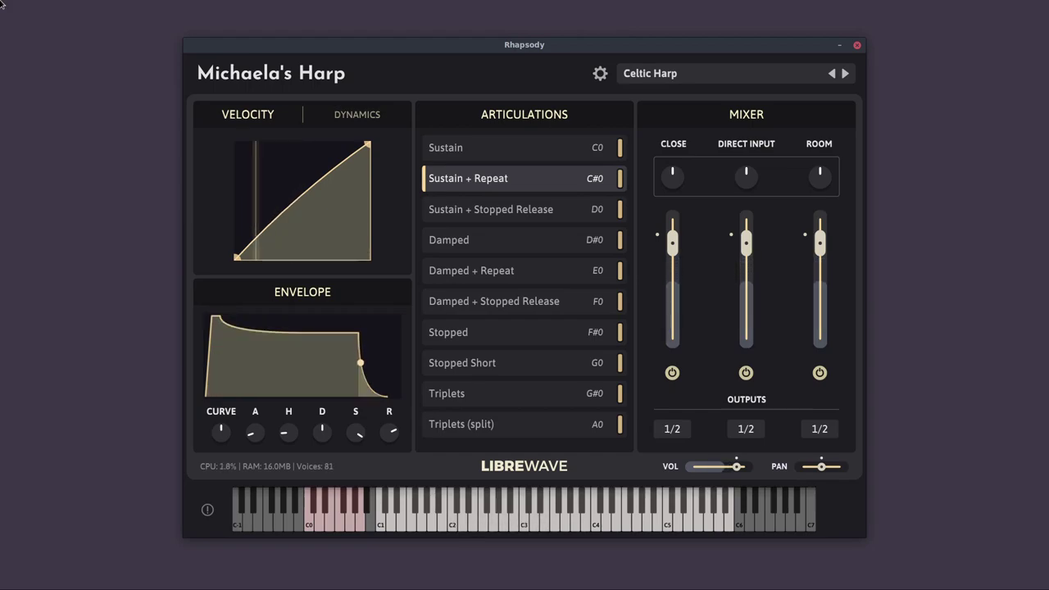
click(552, 211)
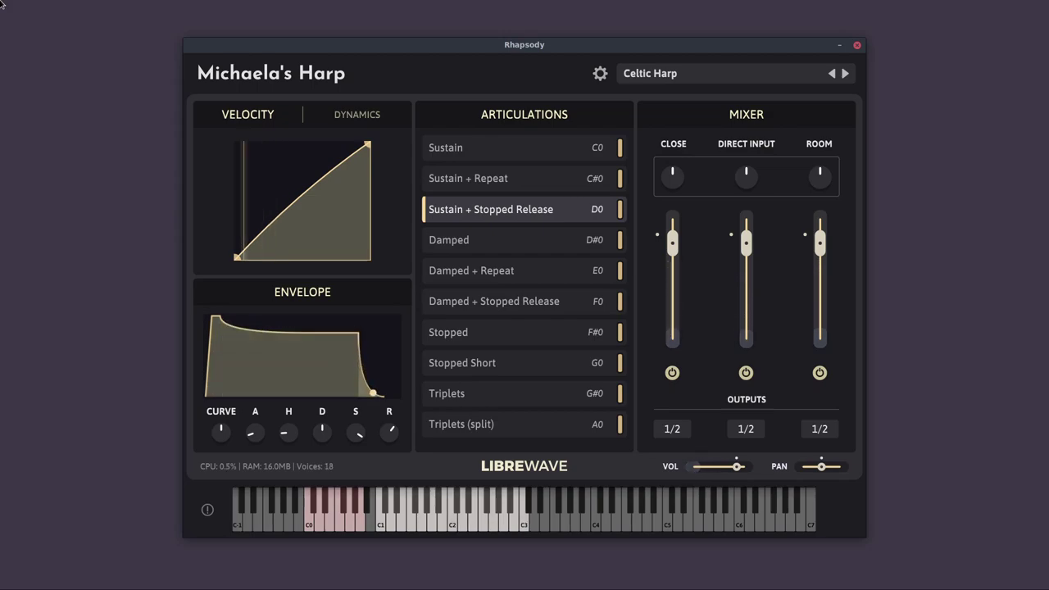
click(491, 239)
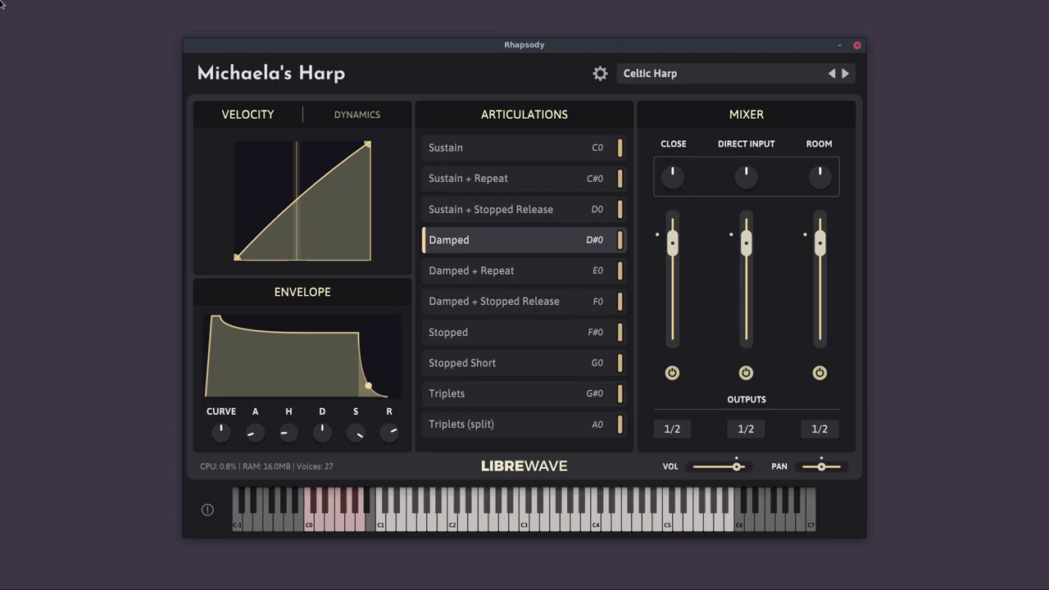
click(500, 149)
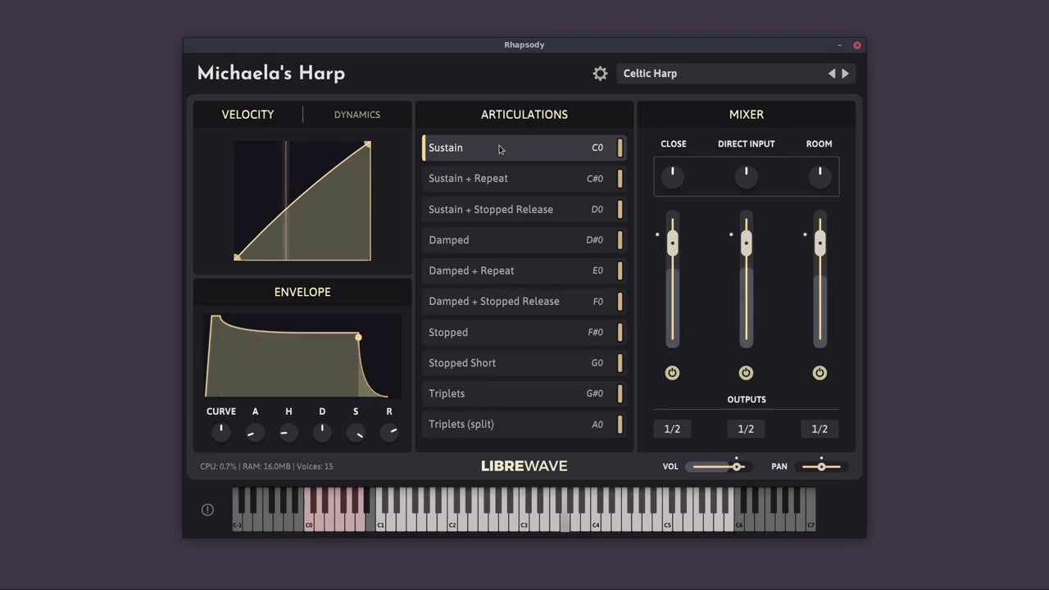
click(493, 239)
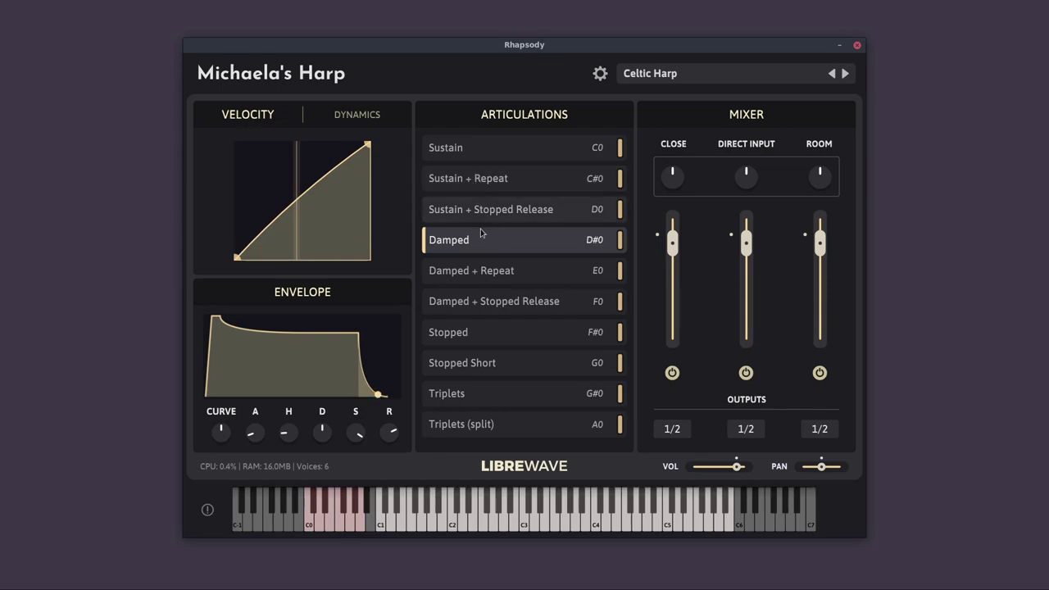
Audition the Damped + Repeat, Damped + Stopped Release, Stopped, Stopped Short, Triplets and Triplets (split) articulations in turn
click(511, 278)
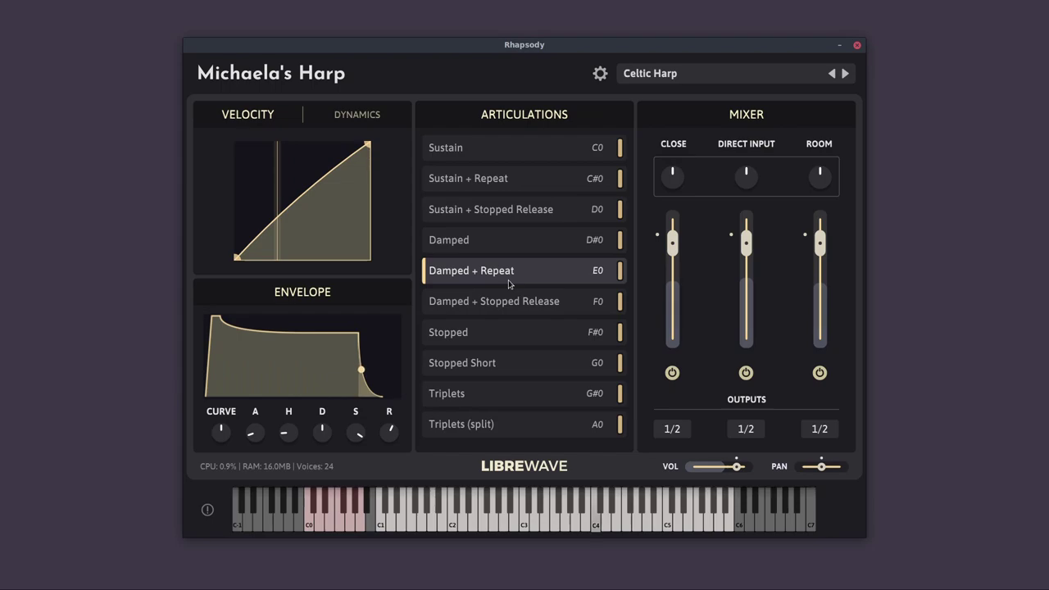
click(502, 305)
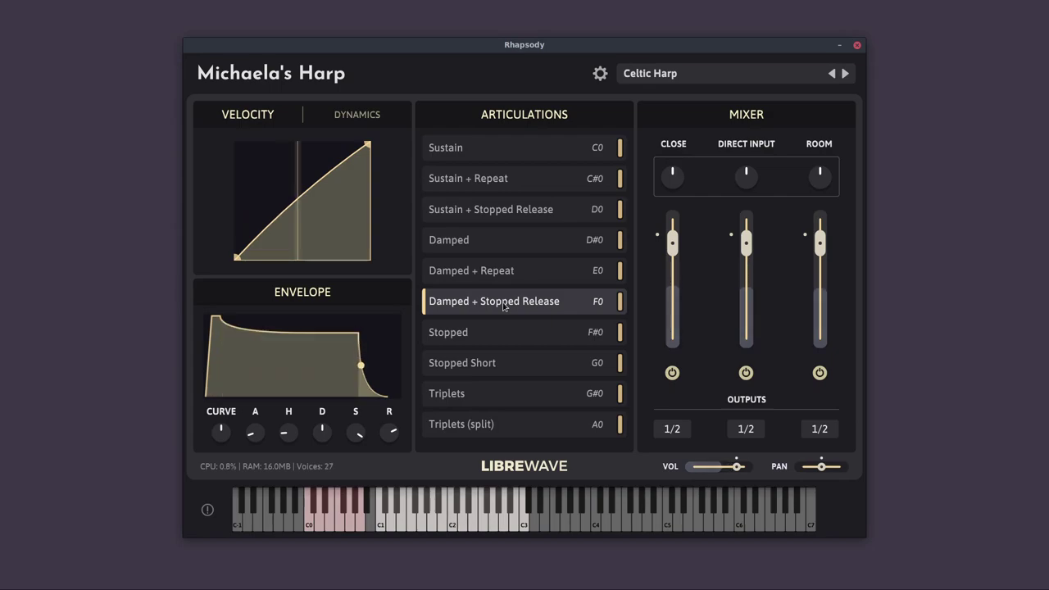
click(509, 343)
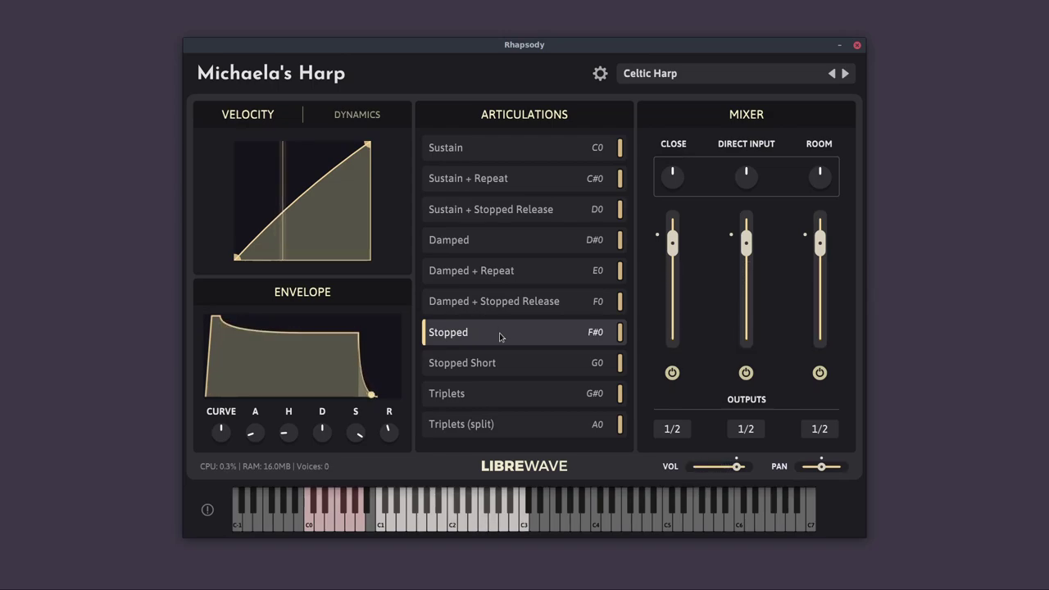
click(492, 366)
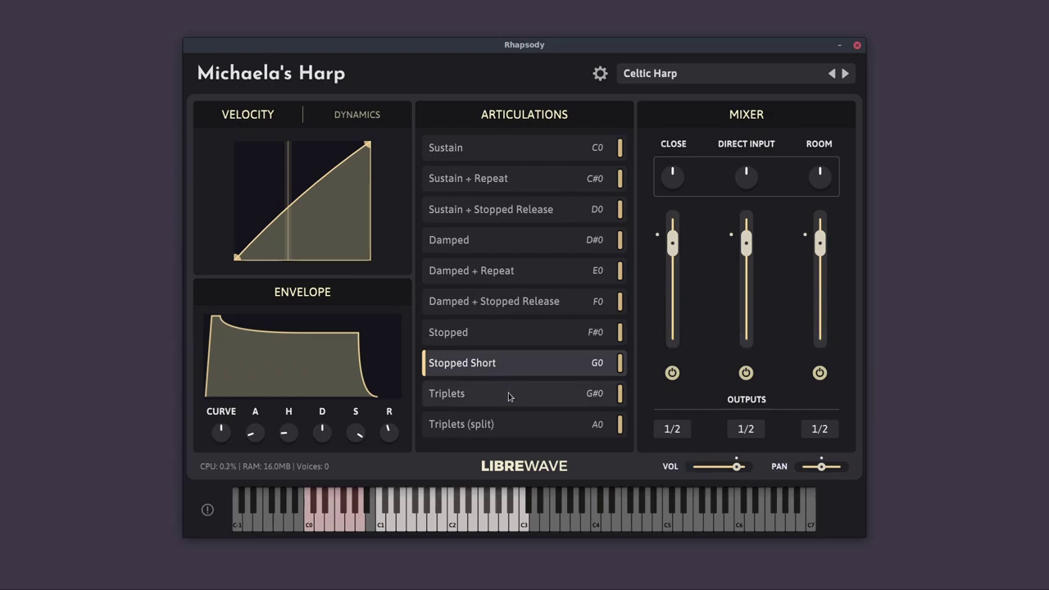
click(509, 394)
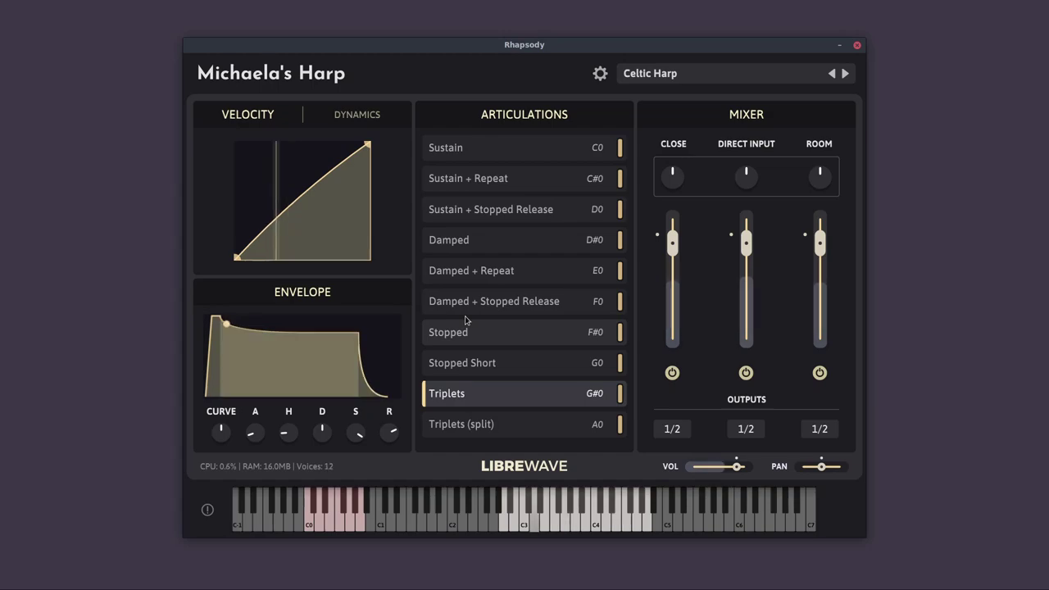
click(500, 426)
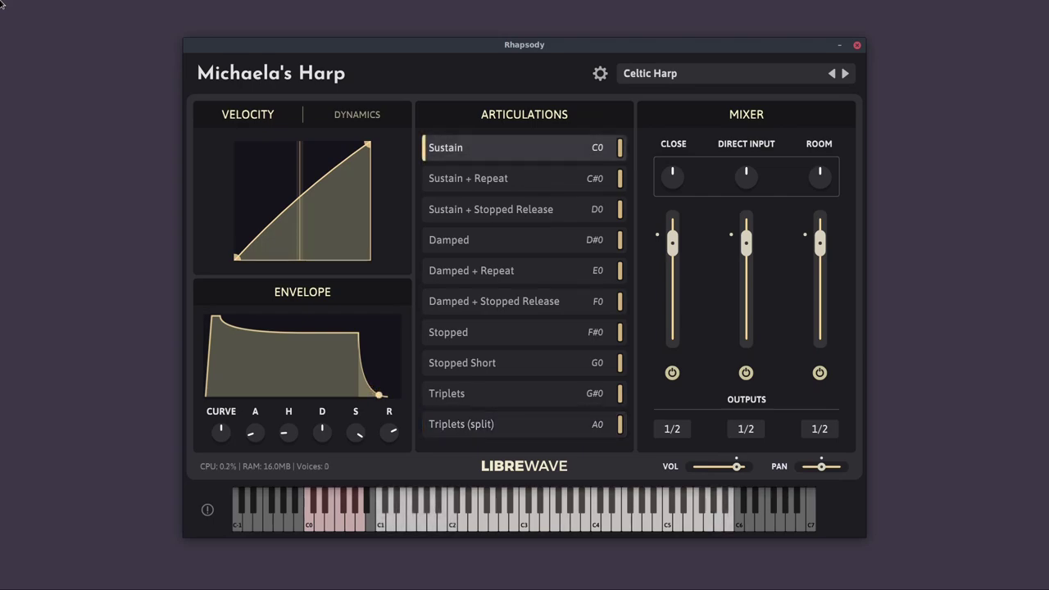
Load the Ambling preset from the Factory bank's Natural category and close the preset browser
click(635, 75)
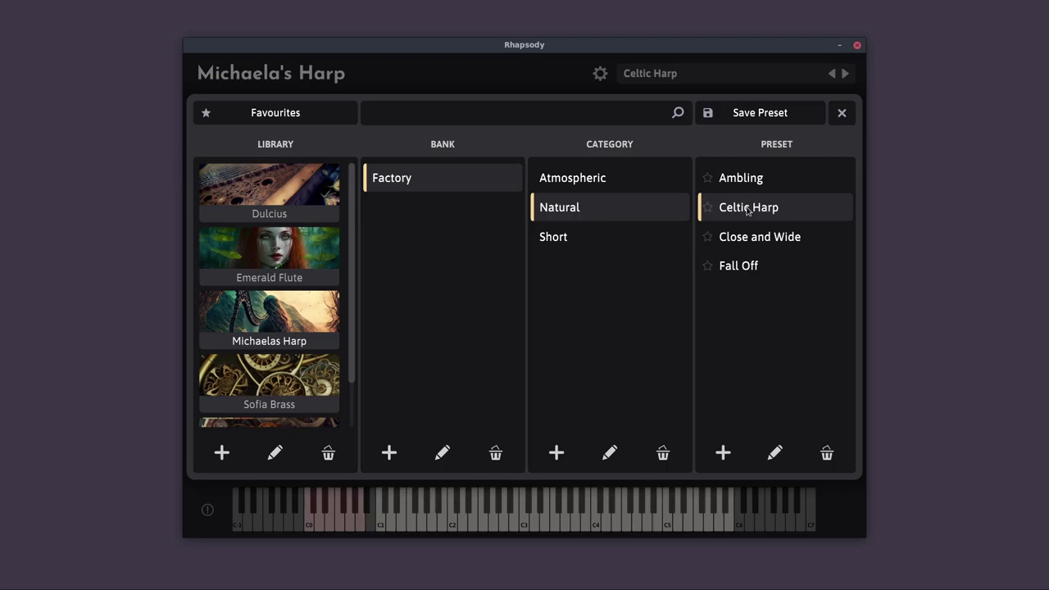
click(764, 179)
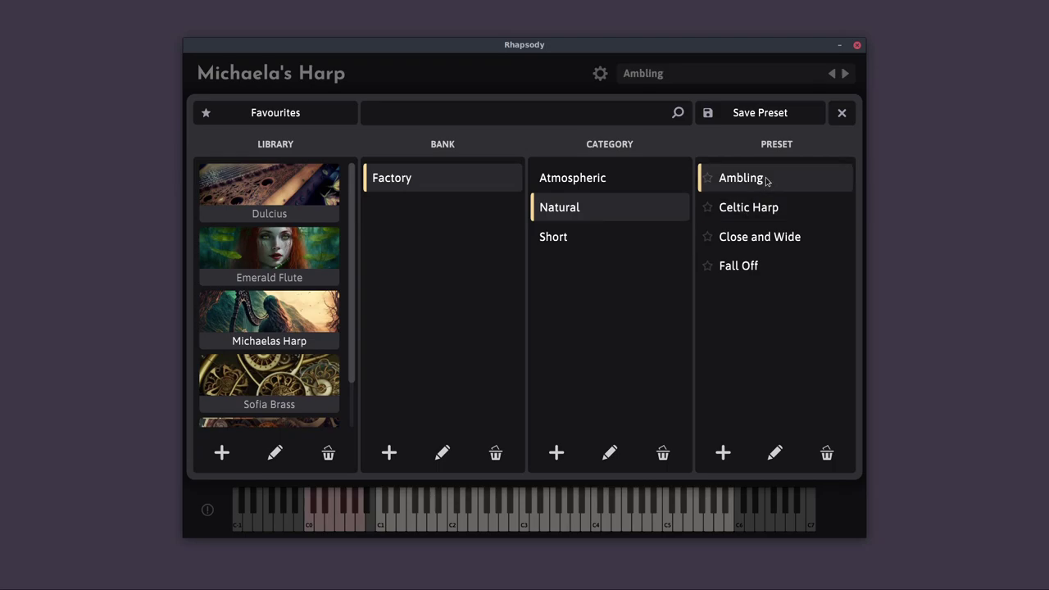
click(705, 72)
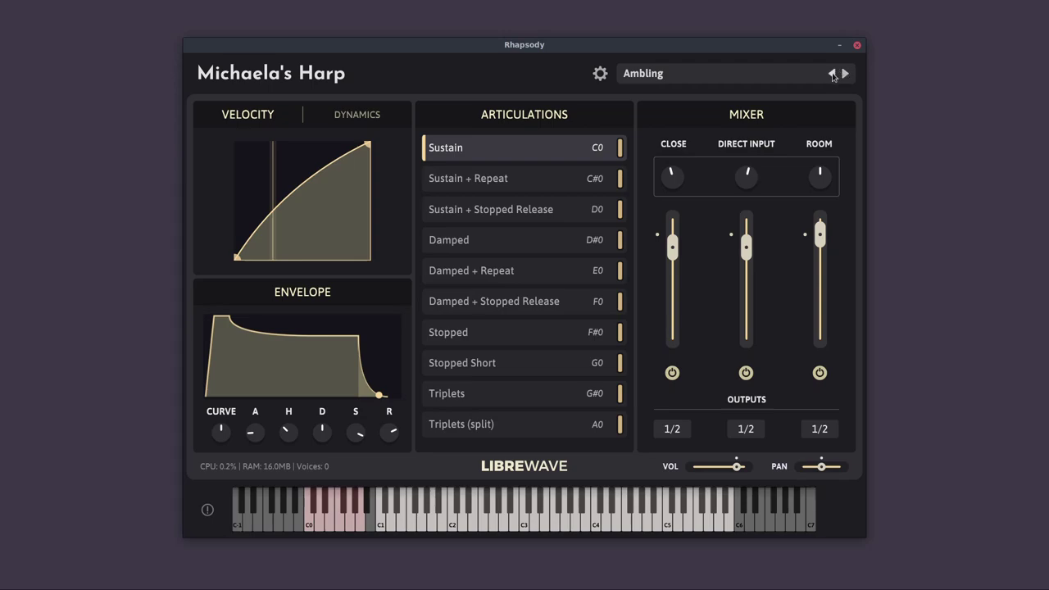
Step forward through the presets after Ambling, auditioning Willow, Sloth, Level Head and Popcorn
click(844, 73)
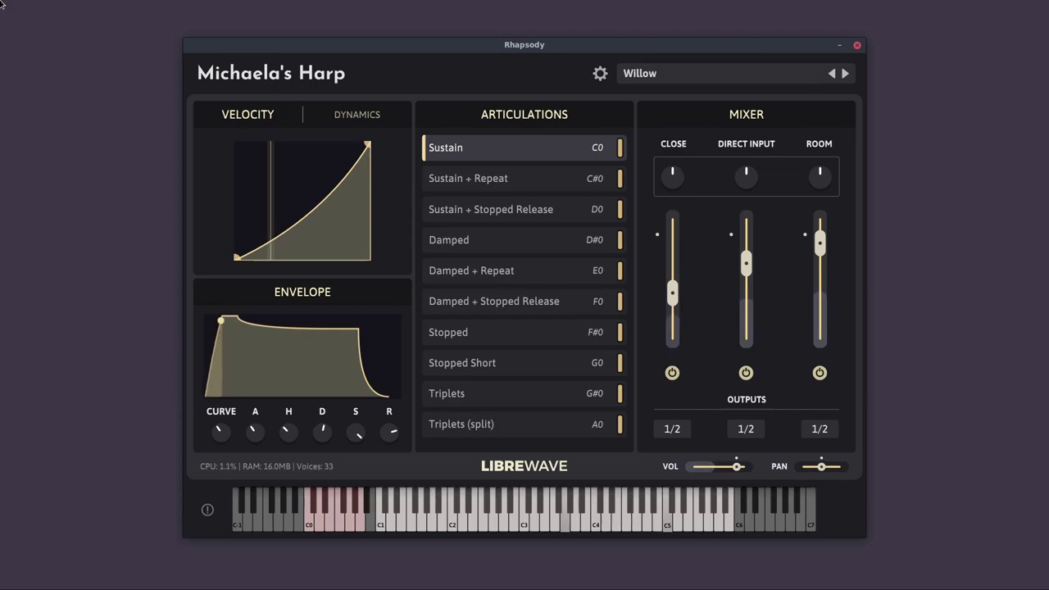
click(845, 74)
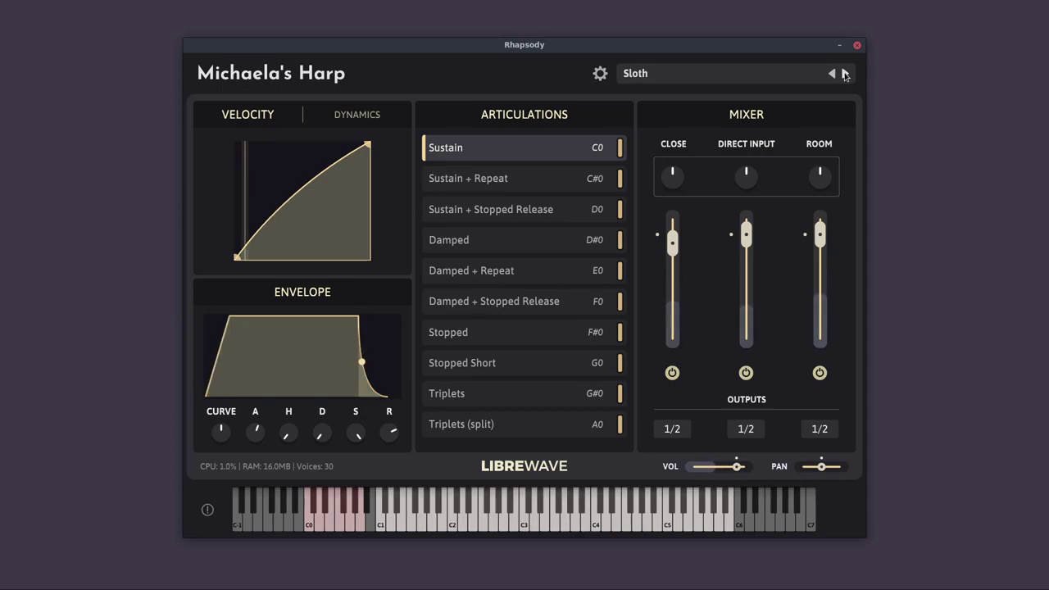
click(845, 74)
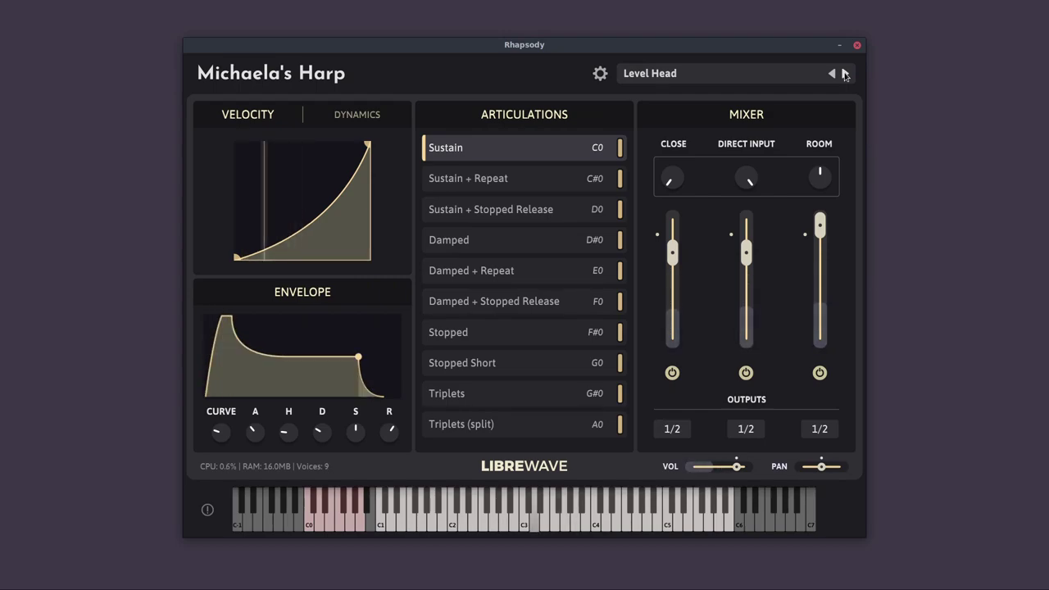
click(845, 73)
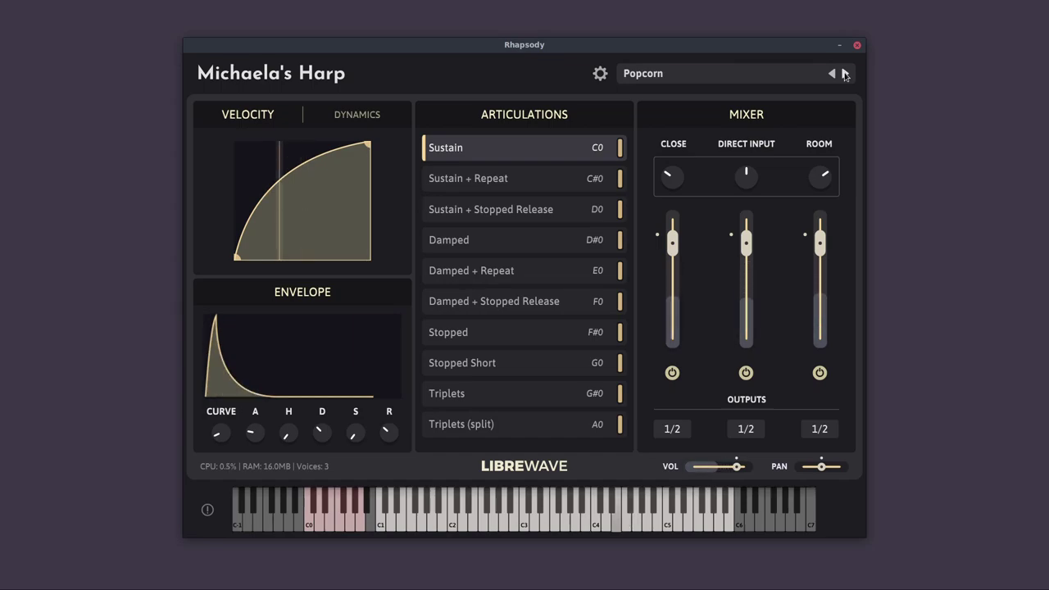
click(845, 73)
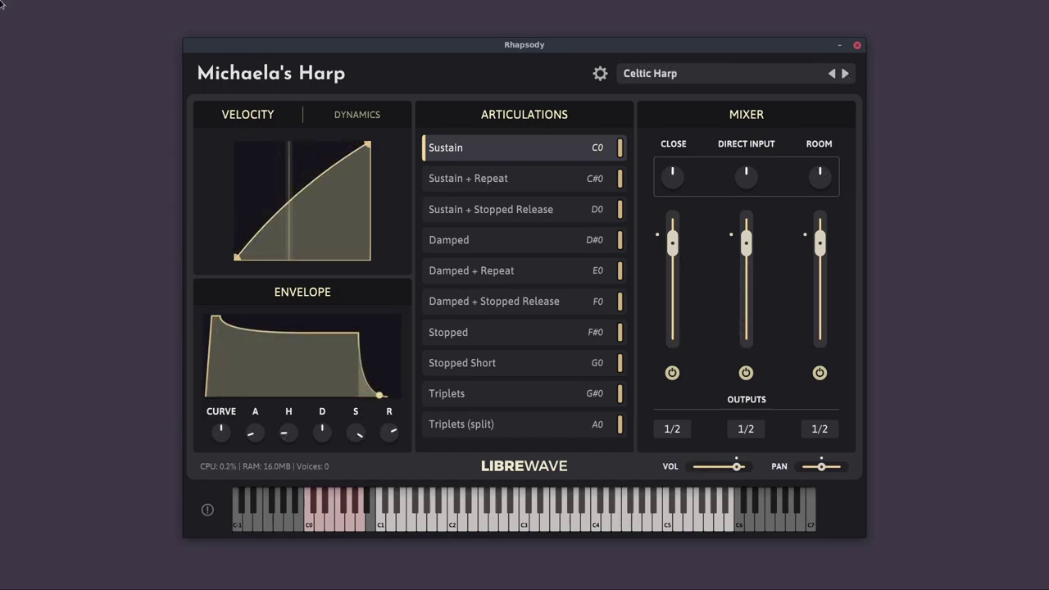